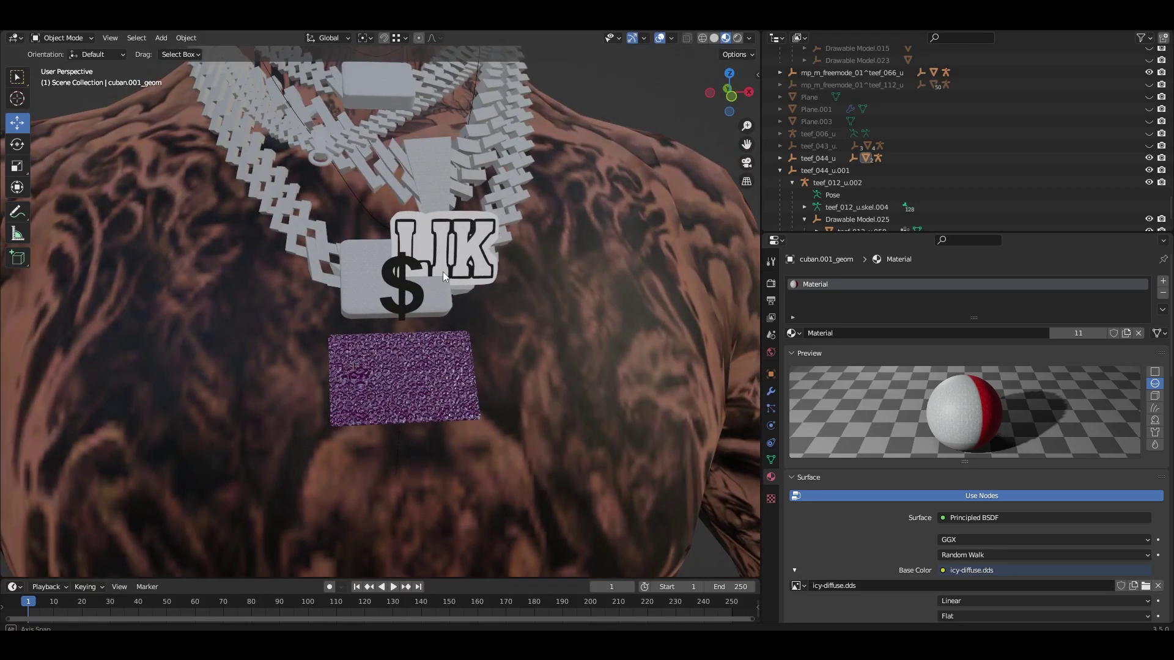
- Rotate all pieces of the LIK pendant together by about 29.1° in the right side view to follow the chains' slope
mouse_move(446, 274)
middle_down()
mouse_move(453, 285)
mouse_move(422, 298)
mouse_move(371, 286)
mouse_move(438, 294)
middle_up()
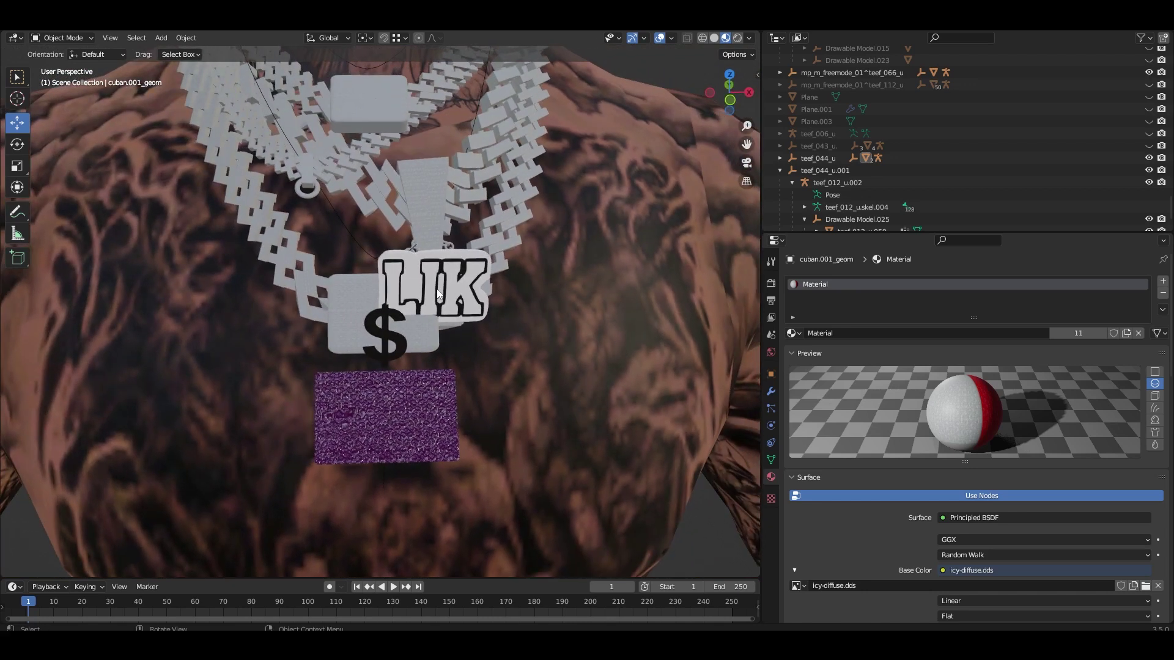
click(460, 265)
click(409, 257)
scroll(420, 277, up, 4)
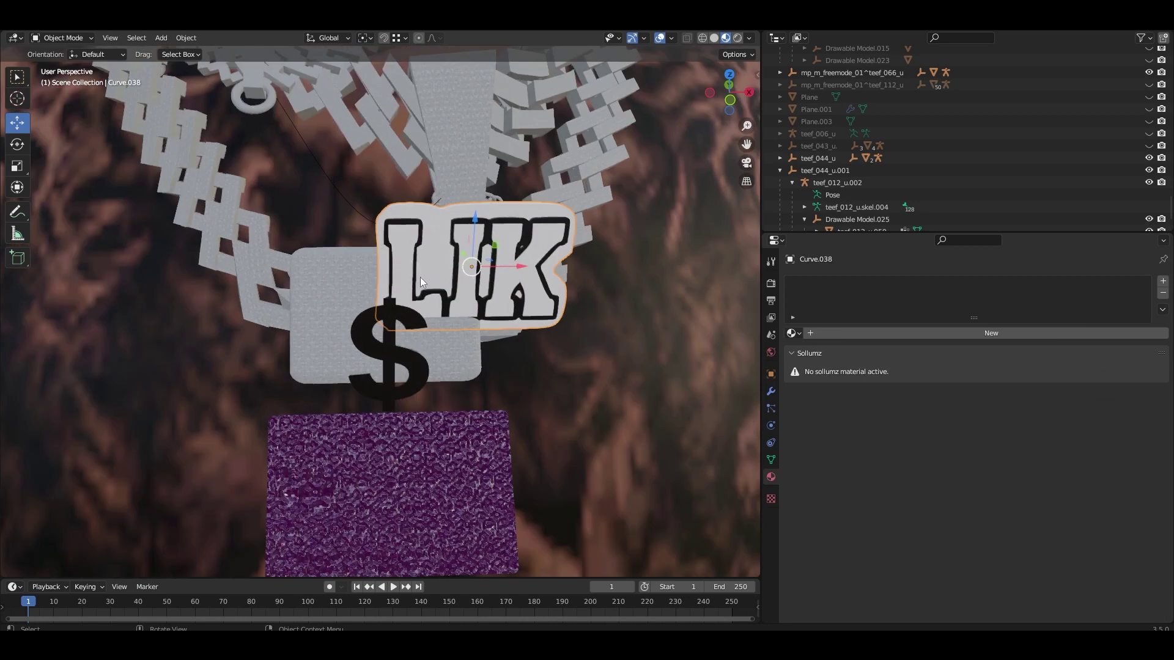
shift+middle_drag(434, 267, 353, 222)
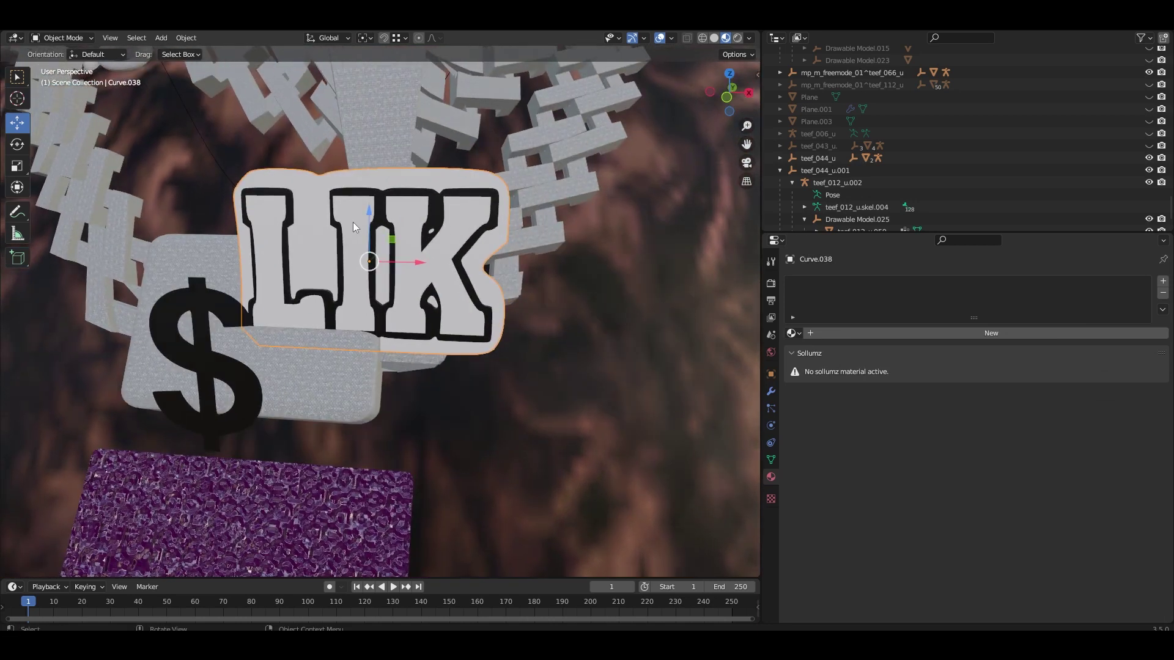
shift+click(337, 199)
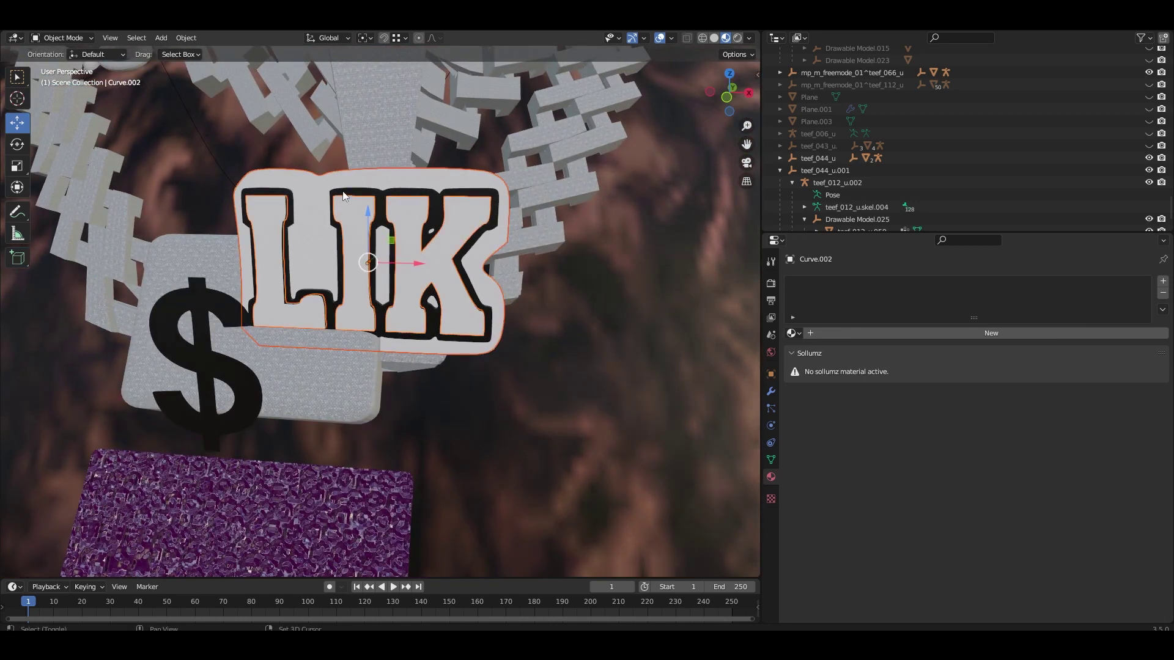
shift+click(343, 196)
scroll(342, 196, down, 4)
key(KP_3)
shift+middle_drag(367, 204, 526, 294)
scroll(333, 303, up, 3)
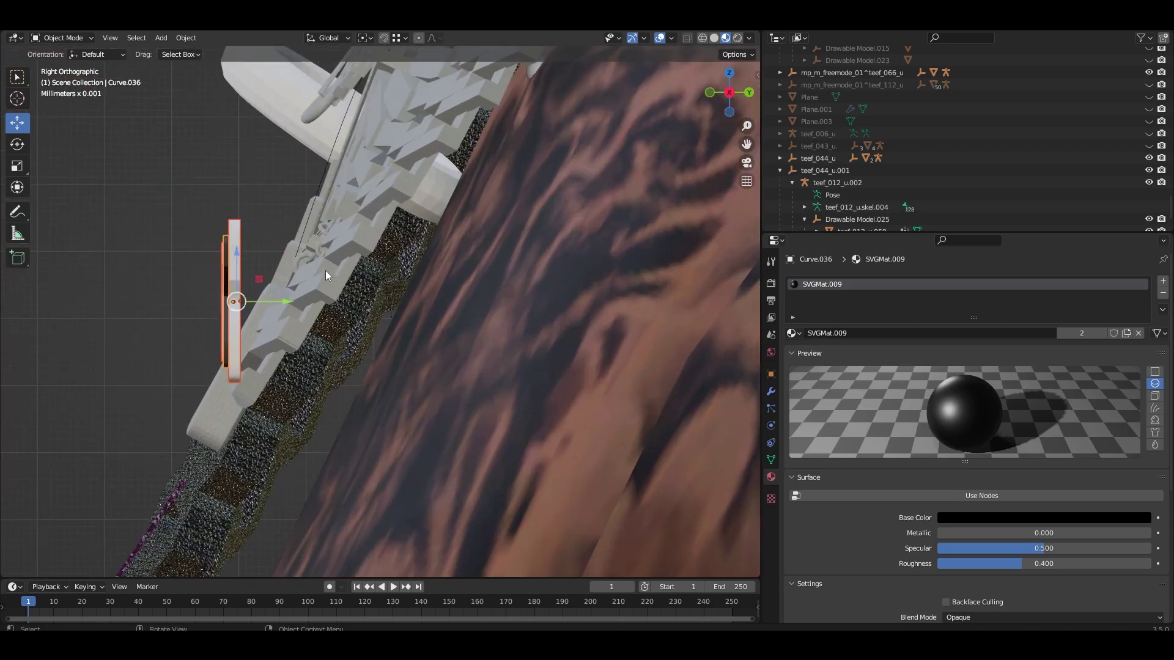
key(r)
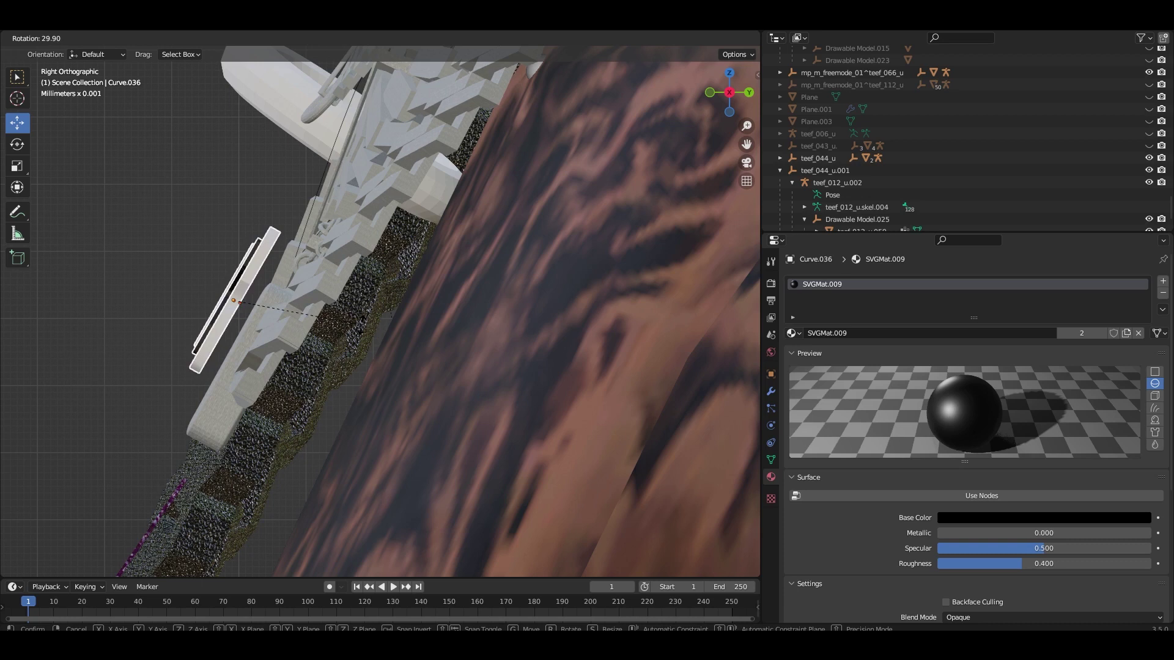
click(362, 329)
- Move the tilted LIK pendant towards the chest, about 0.0032 mm in Y and -0.0011 mm in Z
key(g)
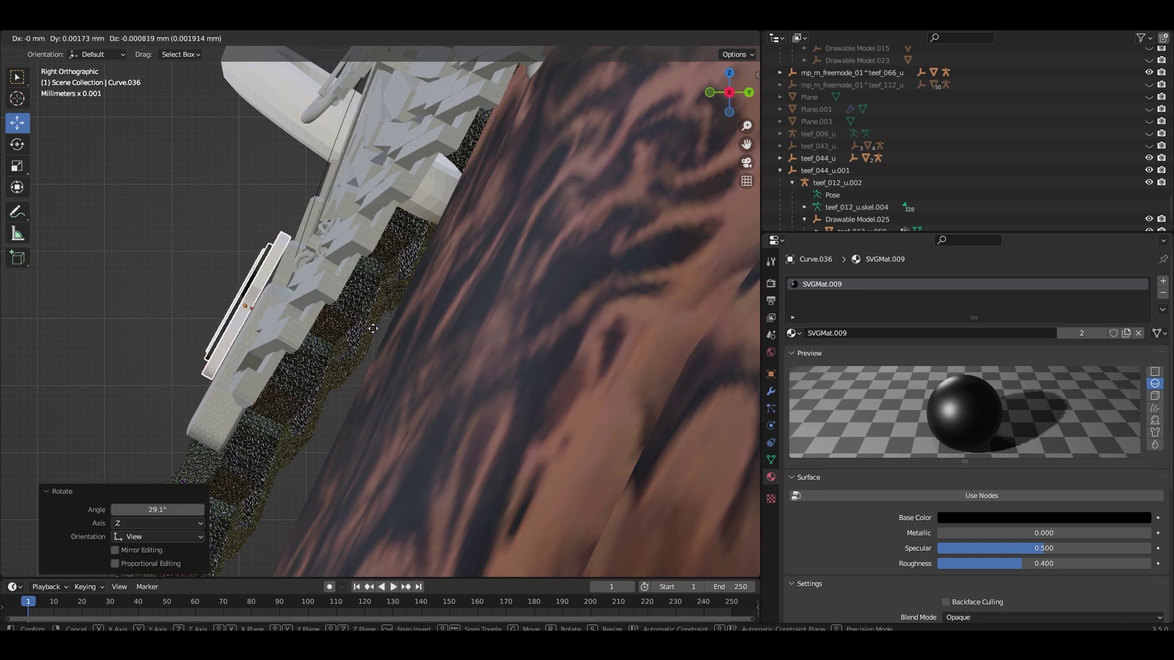
click(360, 336)
middle_drag(360, 337, 403, 387)
scroll(363, 366, down, 6)
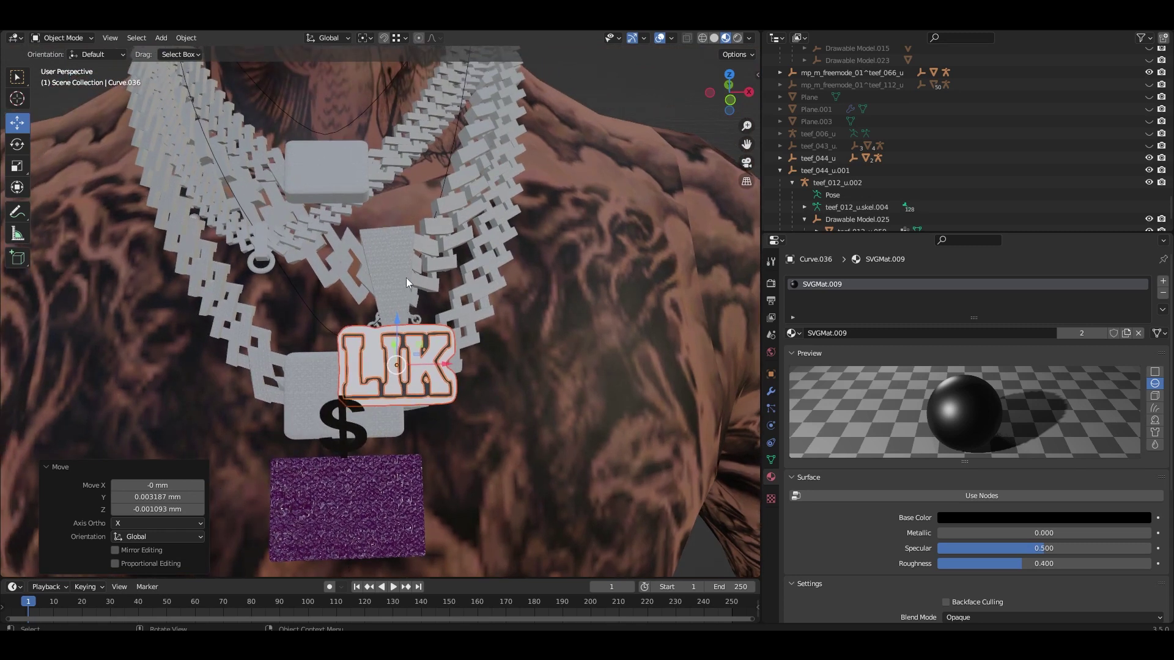
- Select the tapered bail above the LIK pendant and show its item transform properties
middle_drag(394, 274, 291, 346)
scroll(291, 346, up, 4)
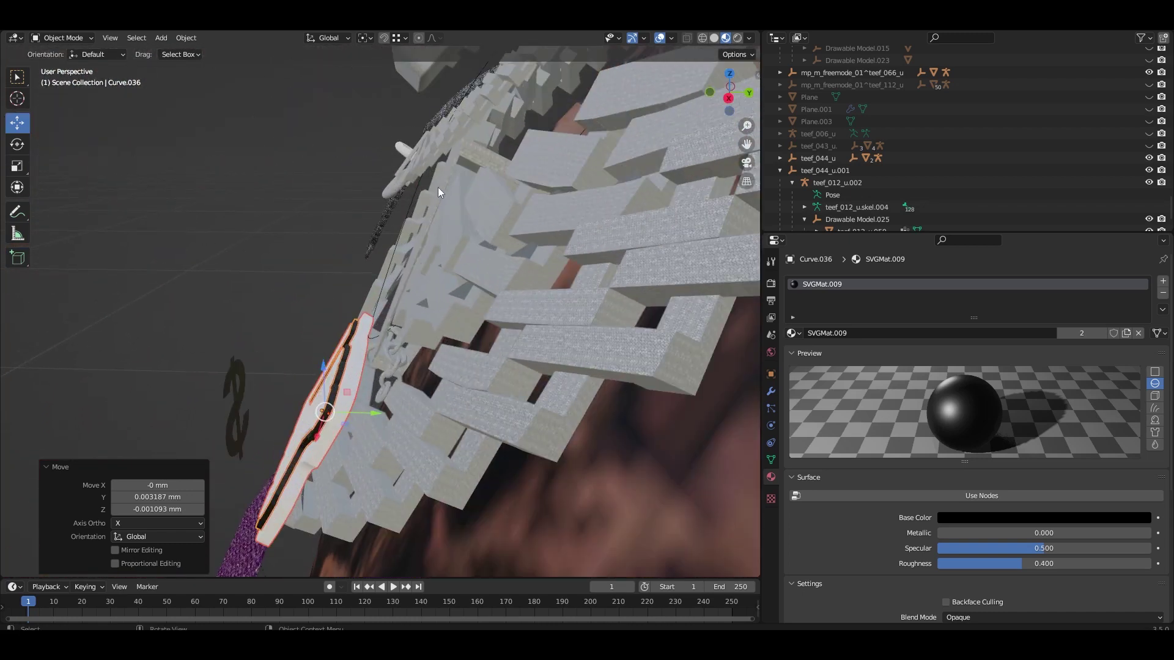
click(438, 187)
mouse_move(439, 209)
middle_down()
mouse_move(449, 219)
mouse_move(430, 213)
middle_up()
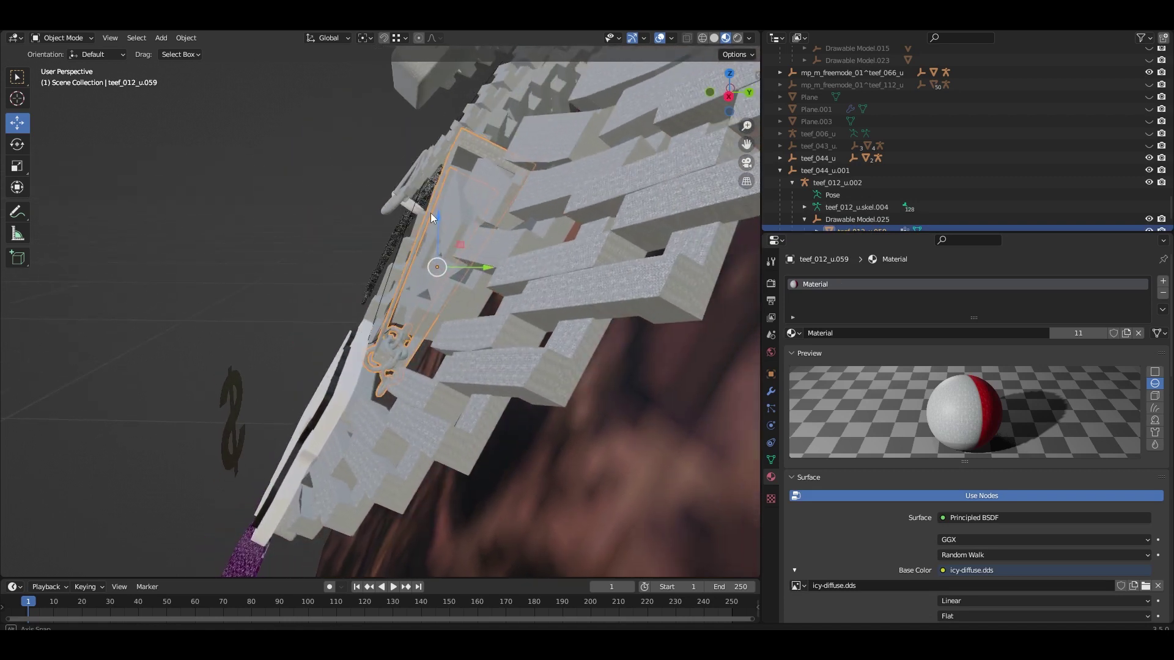
click(759, 72)
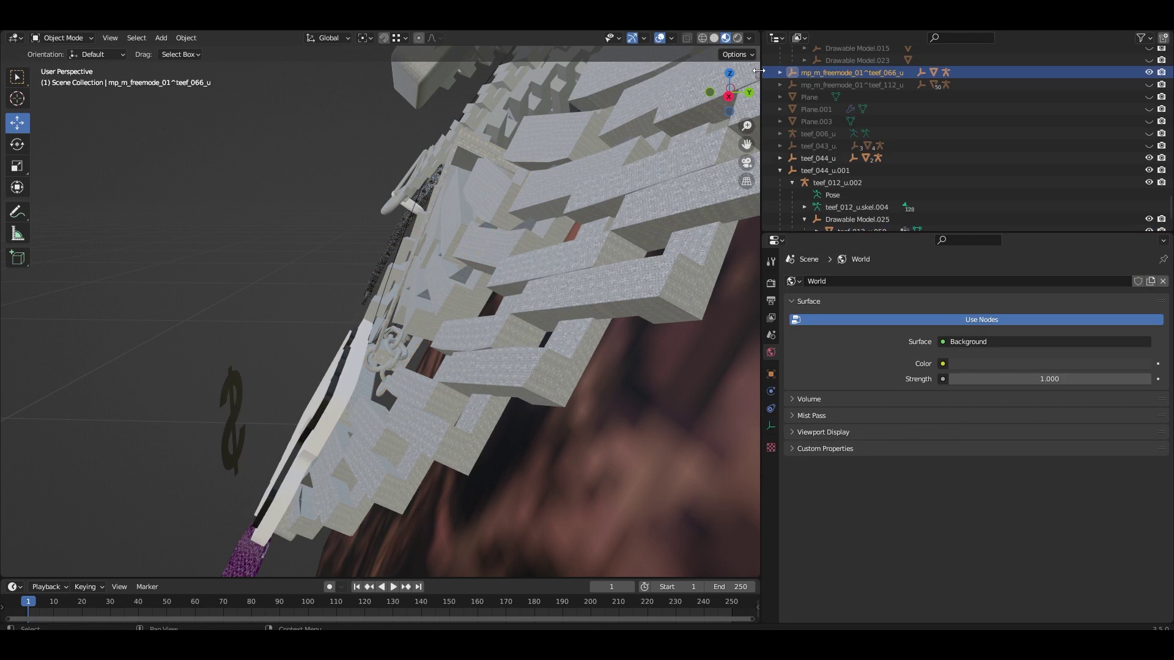
key(n)
click(438, 314)
mouse_move(427, 266)
middle_down()
mouse_move(460, 280)
mouse_move(431, 246)
middle_up()
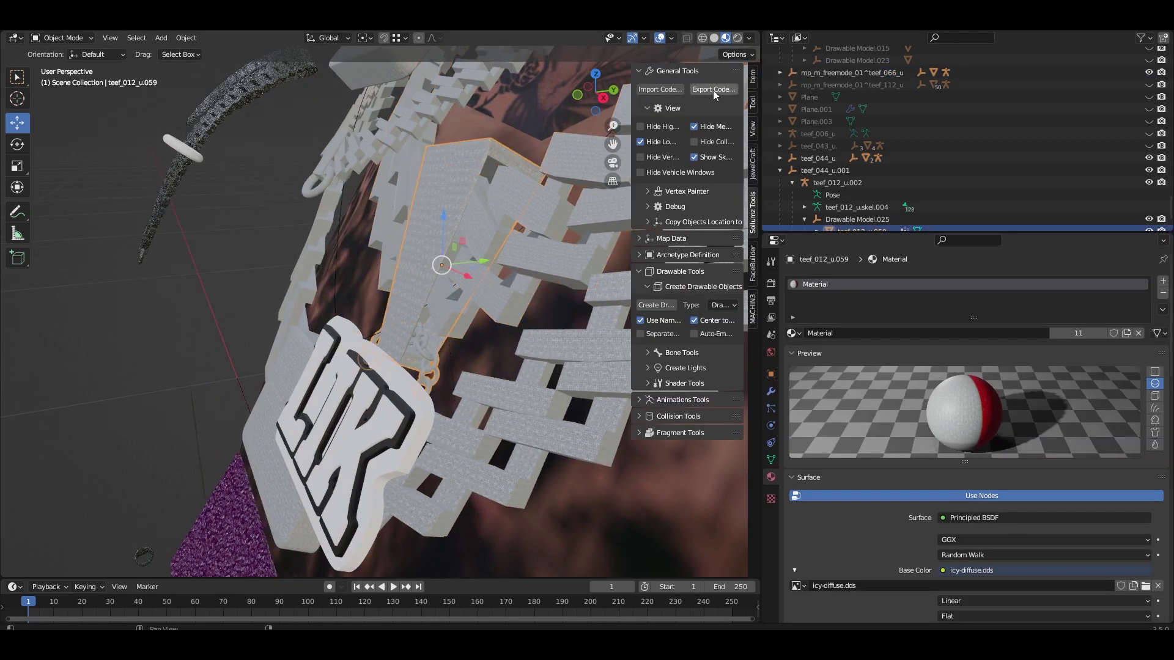
click(753, 78)
middle_drag(453, 263, 461, 283)
drag(677, 179, 677, 152)
key(ctrl+z)
middle_drag(447, 318, 414, 305)
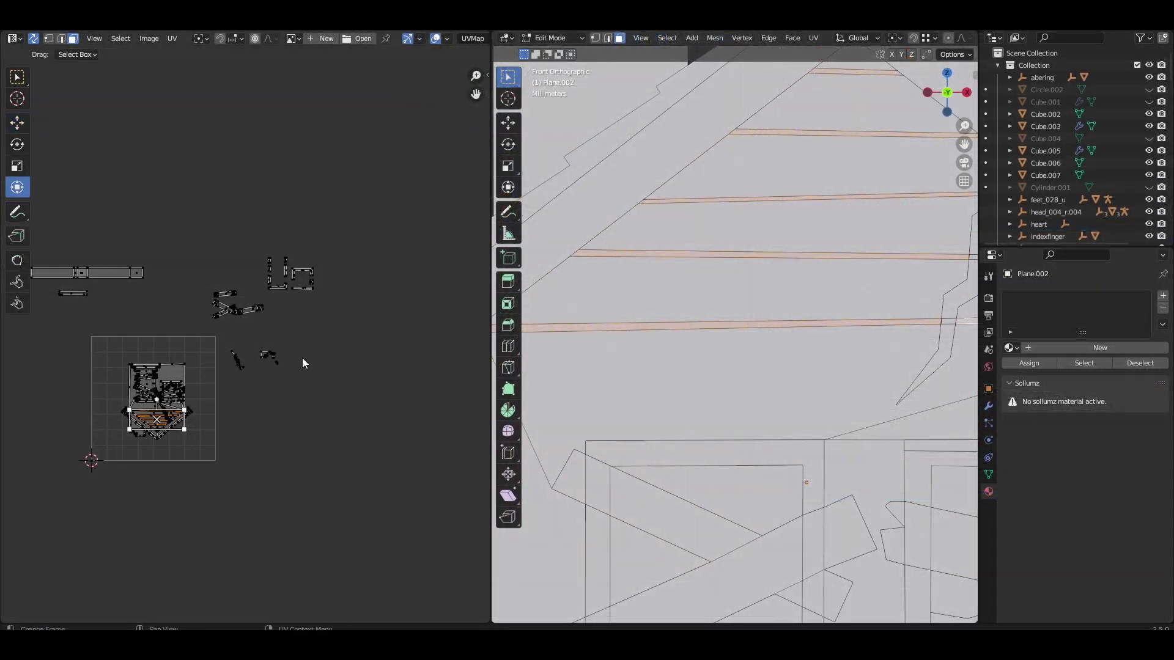
- Move the UV islands of the gable's narrow siding gaps out of the main layout into empty space beside the UV grid
key(g)
click(429, 369)
scroll(697, 304, down, 3)
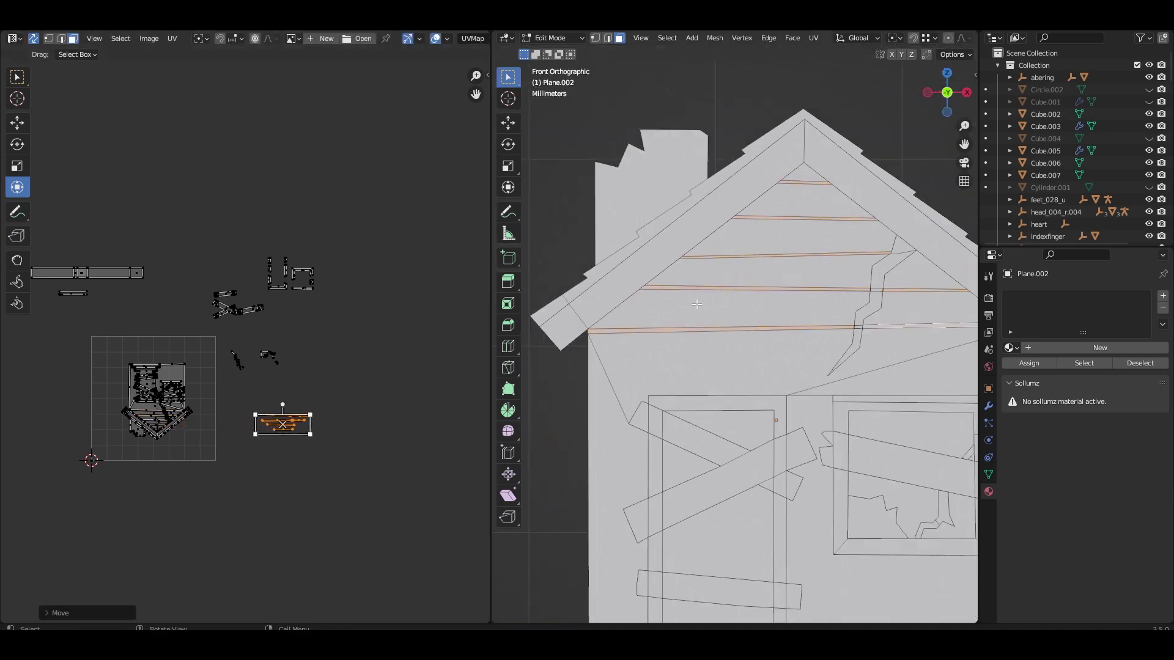
scroll(697, 304, down, 1)
- Move the UV islands of the roof's front shingle edge and its end pieces into empty space beneath the siding-gap islands
scroll(694, 309, up, 4)
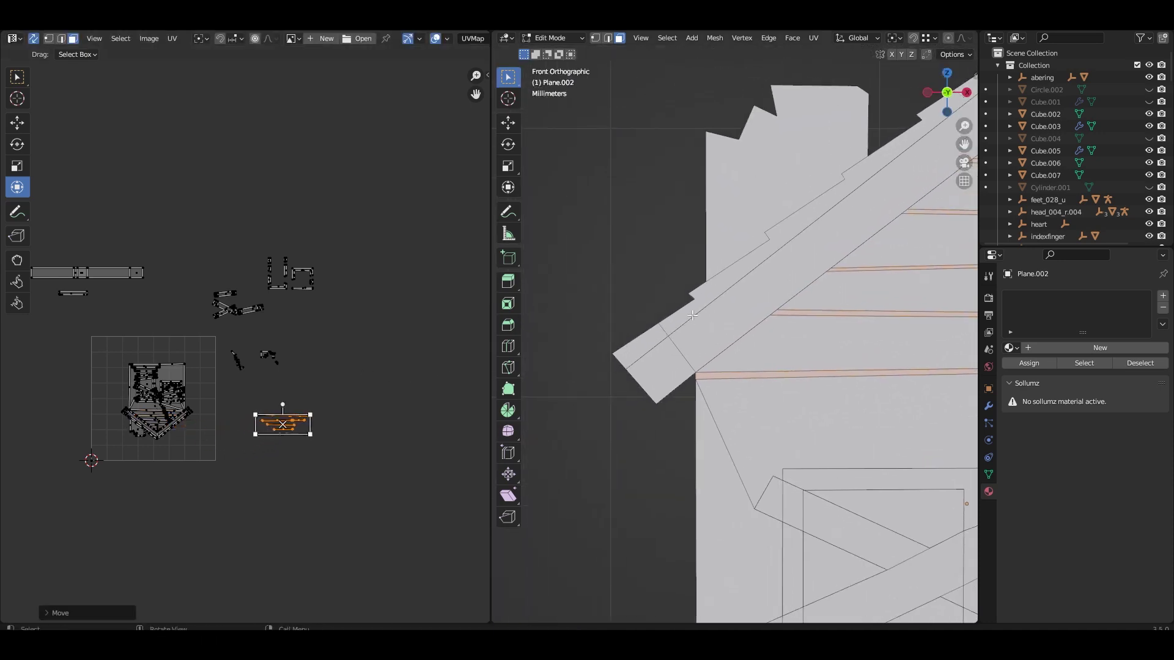
scroll(693, 315, up, 2)
click(609, 352)
shift+click(688, 291)
shift+middle_drag(703, 269, 610, 428)
scroll(610, 428, down, 6)
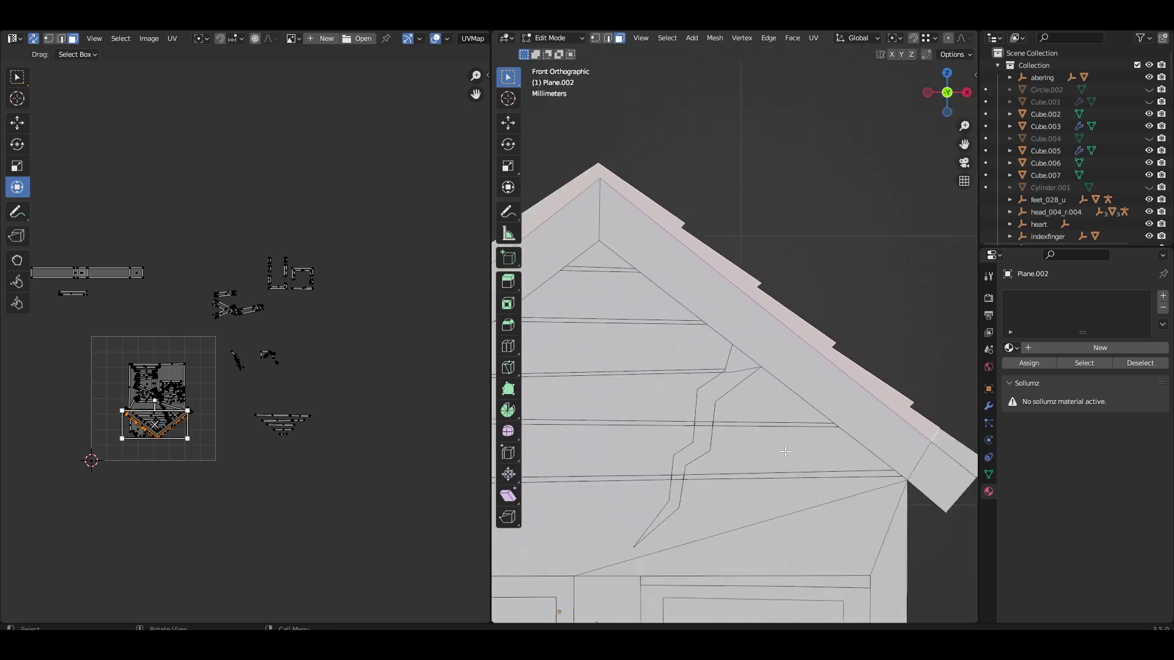
scroll(846, 439, up, 2)
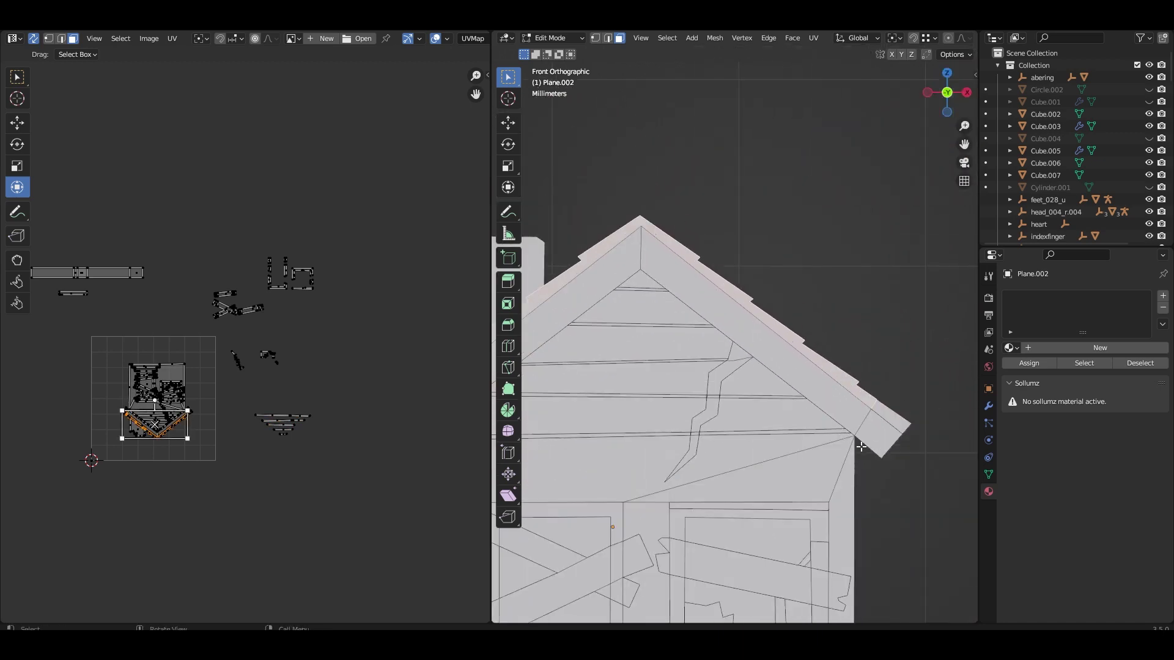
shift+middle_drag(864, 447, 673, 364)
scroll(729, 378, up, 4)
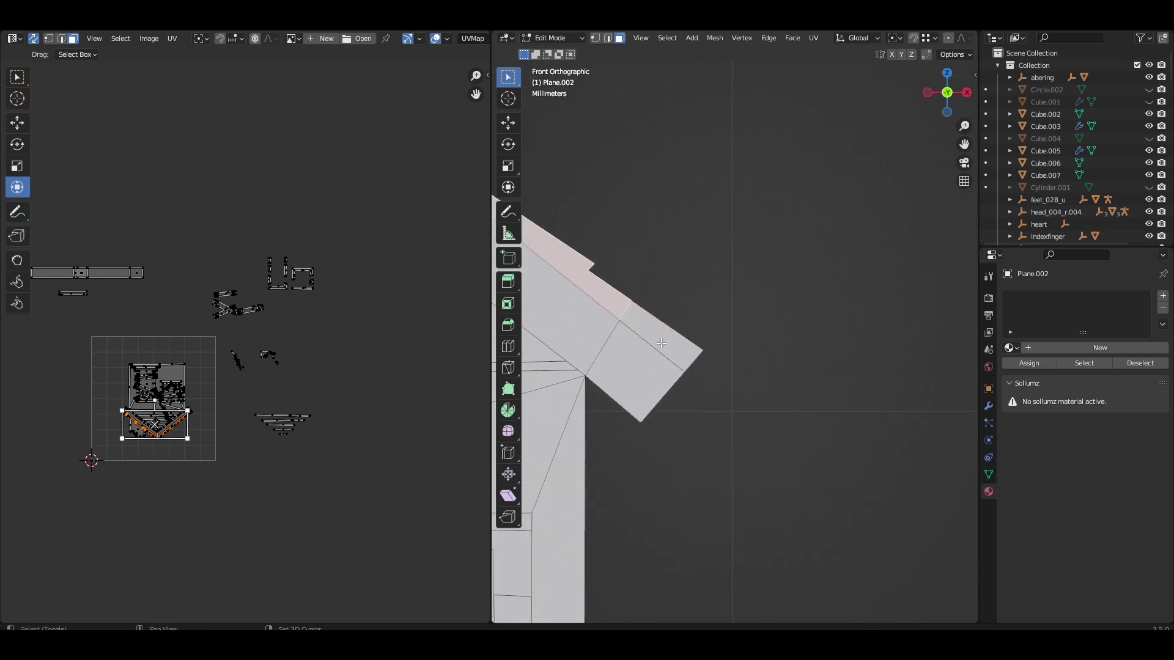
shift+click(691, 357)
scroll(656, 393, down, 2)
scroll(657, 393, down, 6)
scroll(597, 403, up, 3)
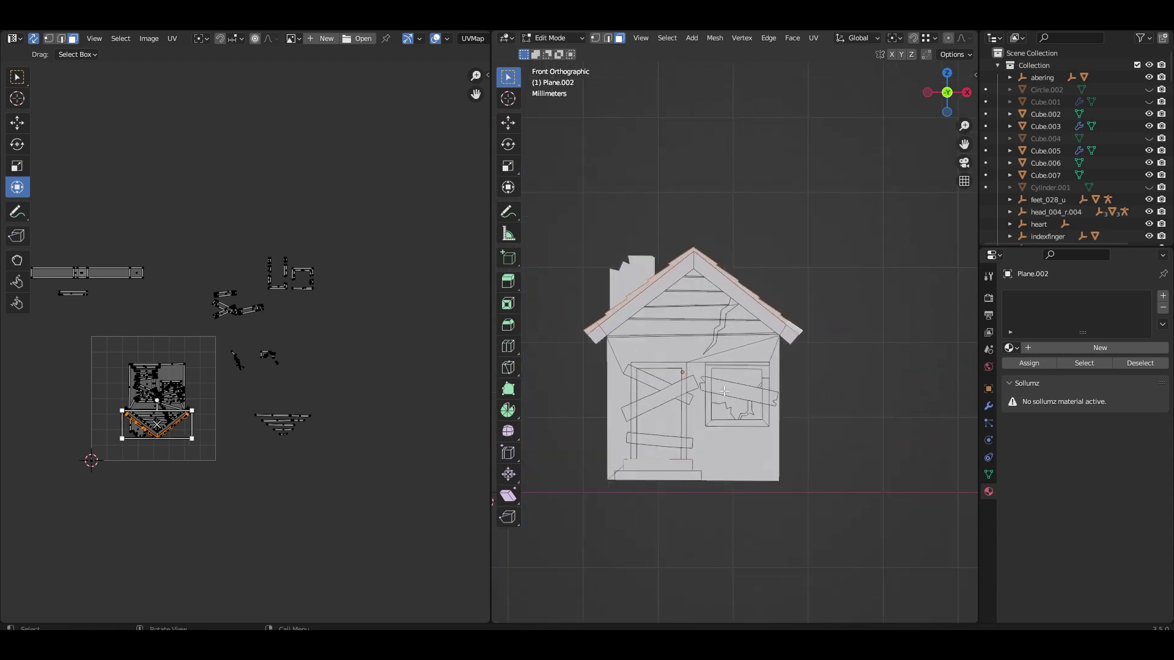
key(g)
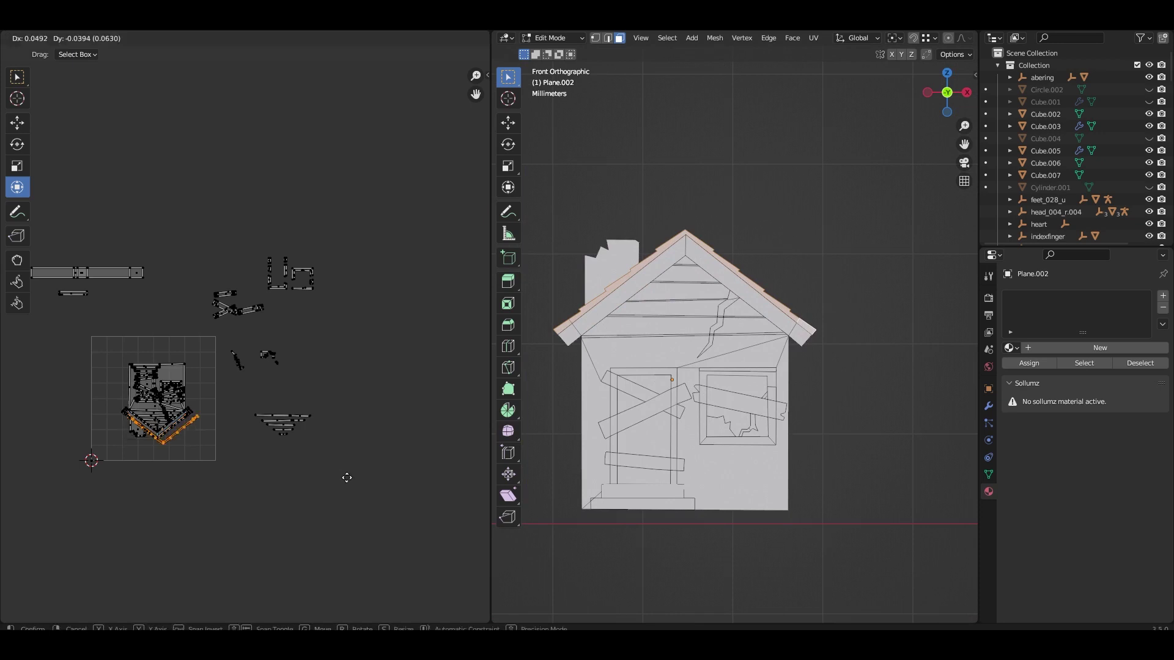
click(465, 528)
- Move the UV island of the chimney's front face into empty space below the UV grid
click(606, 276)
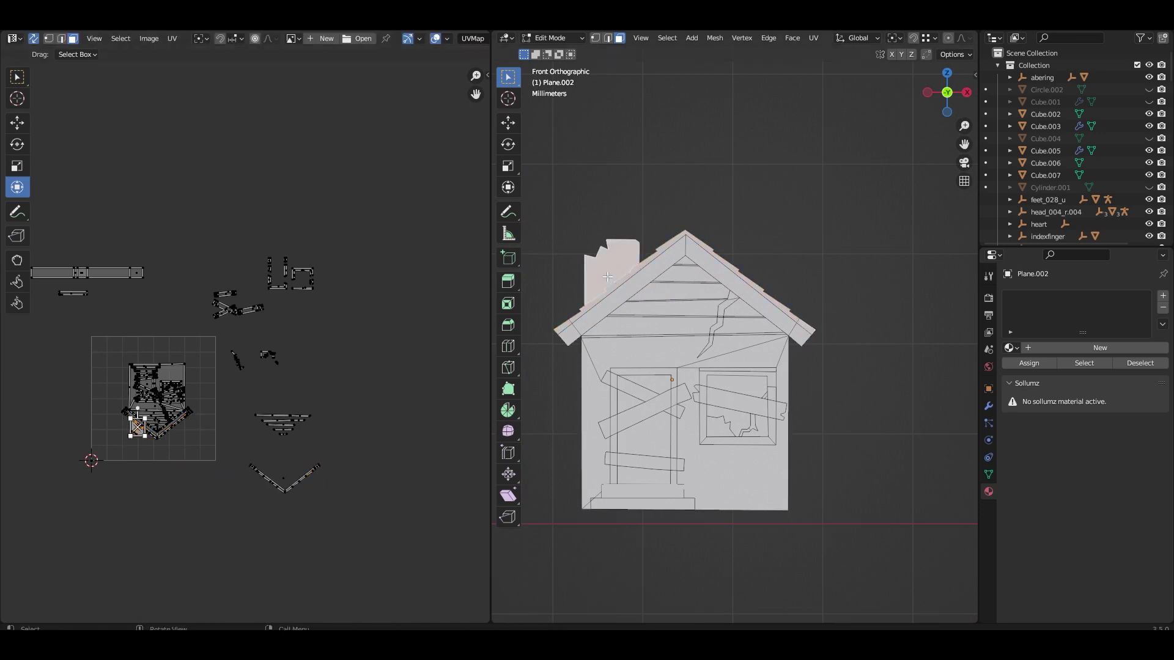
middle_drag(607, 277, 696, 297)
key(KP_1)
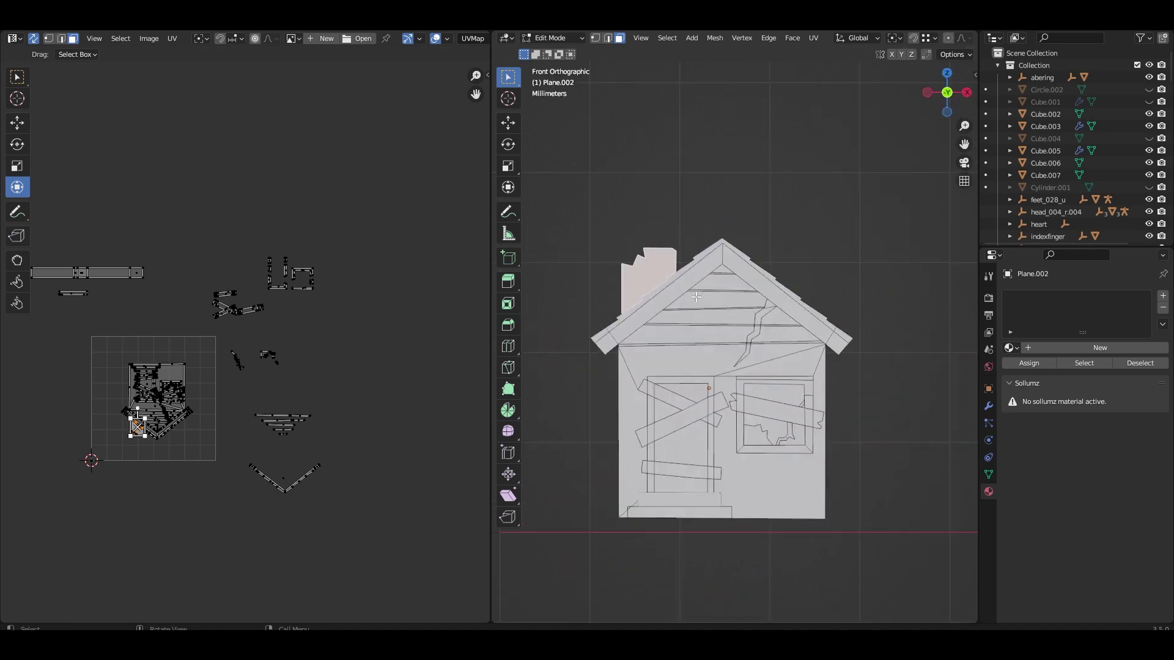
key(g)
click(655, 402)
key(ctrl+z)
key(g)
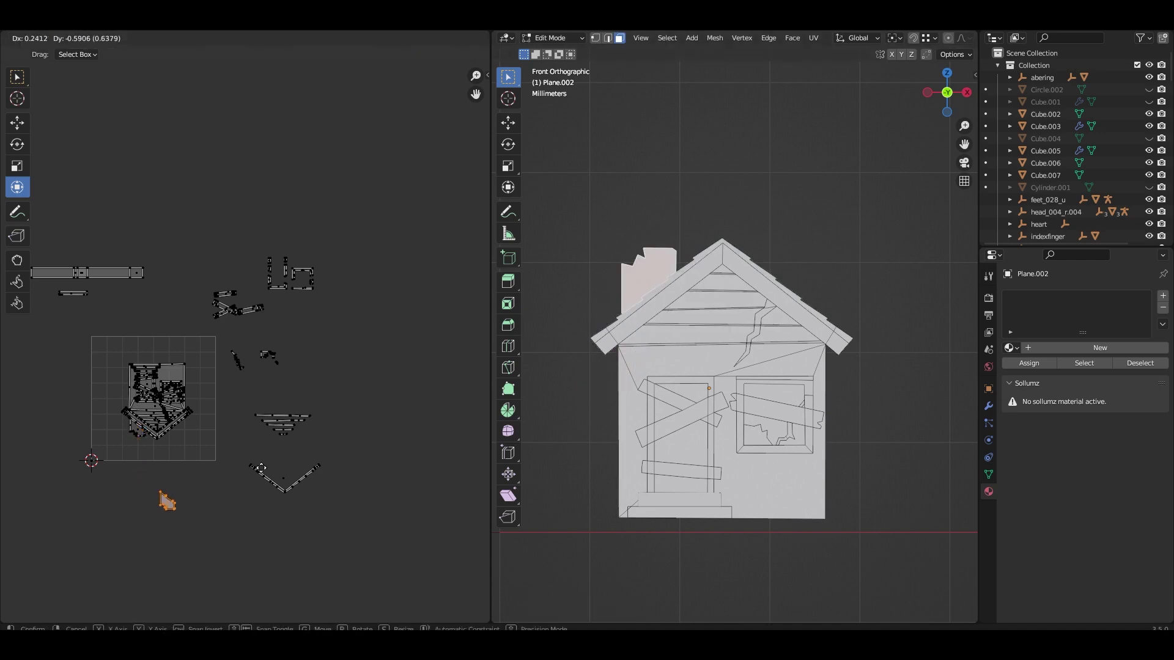
click(225, 469)
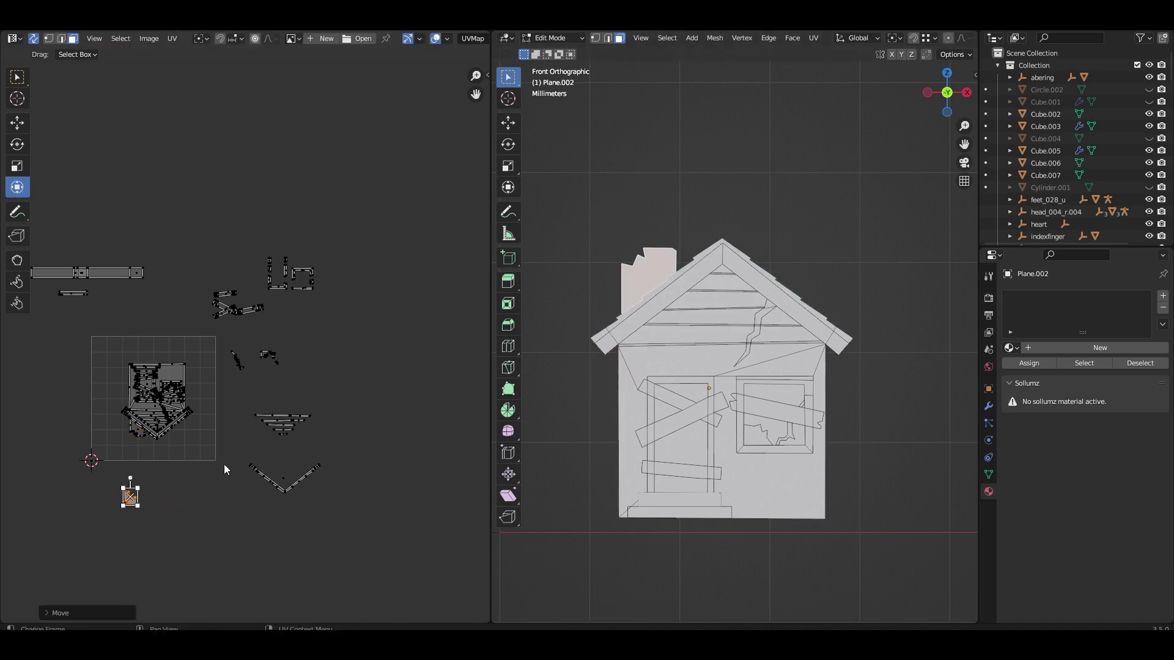
- Examine the house from the side and check which UV islands belong to the front wall, siding and shingle edge
middle_drag(663, 342, 693, 373)
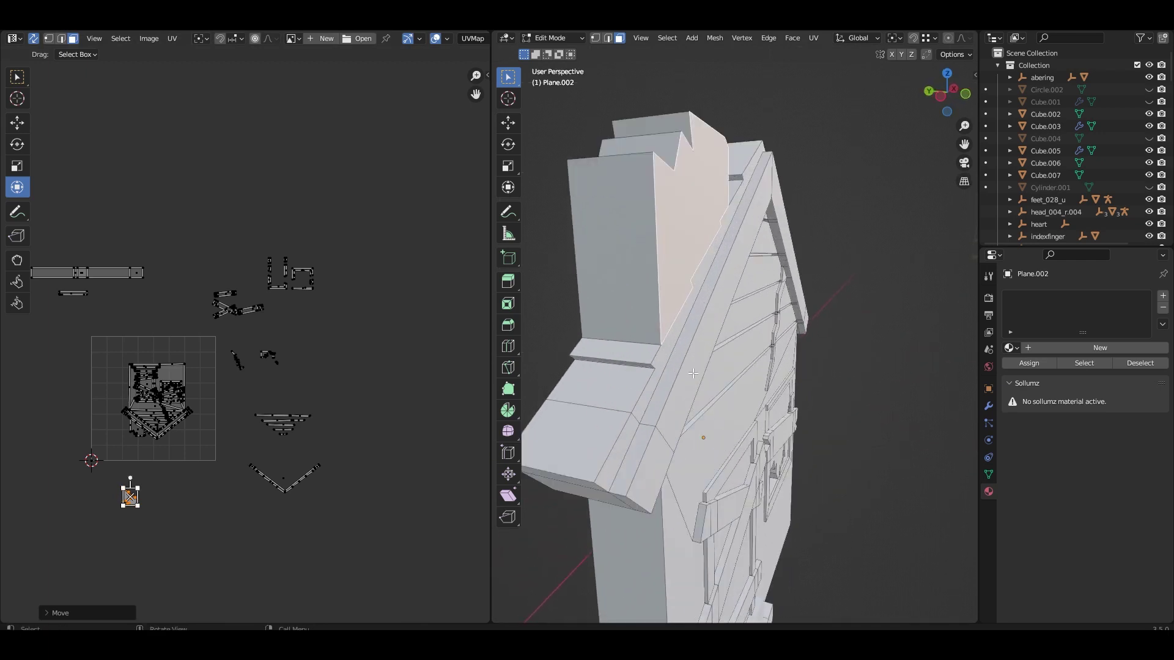
middle_drag(687, 327, 648, 313)
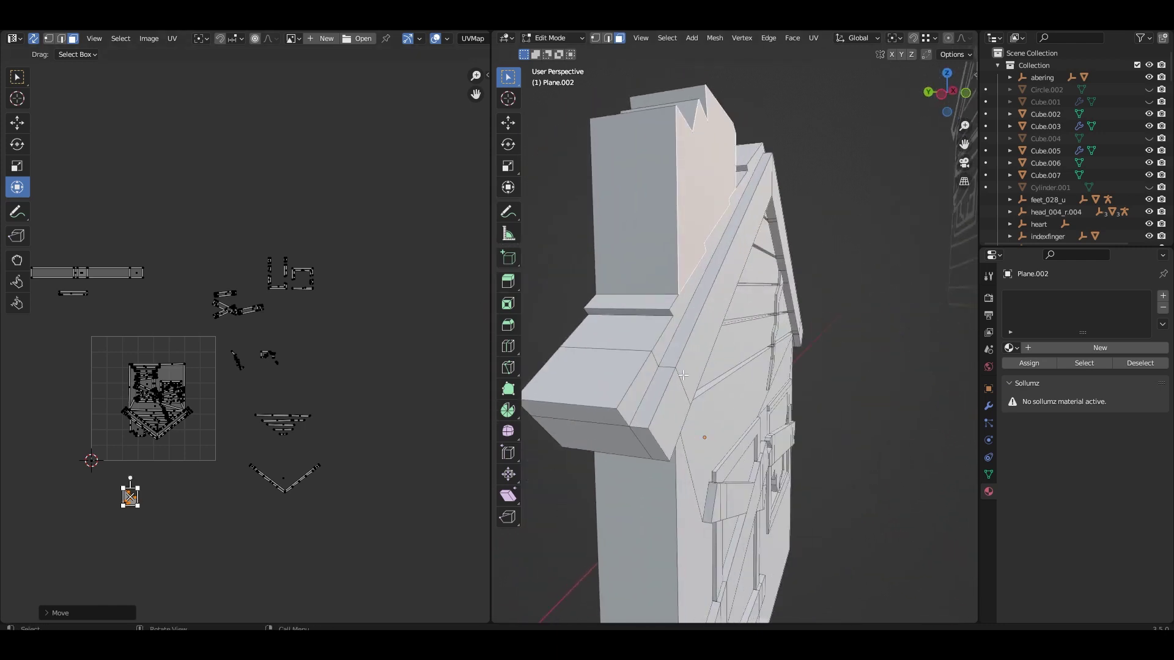
middle_drag(676, 425, 669, 380)
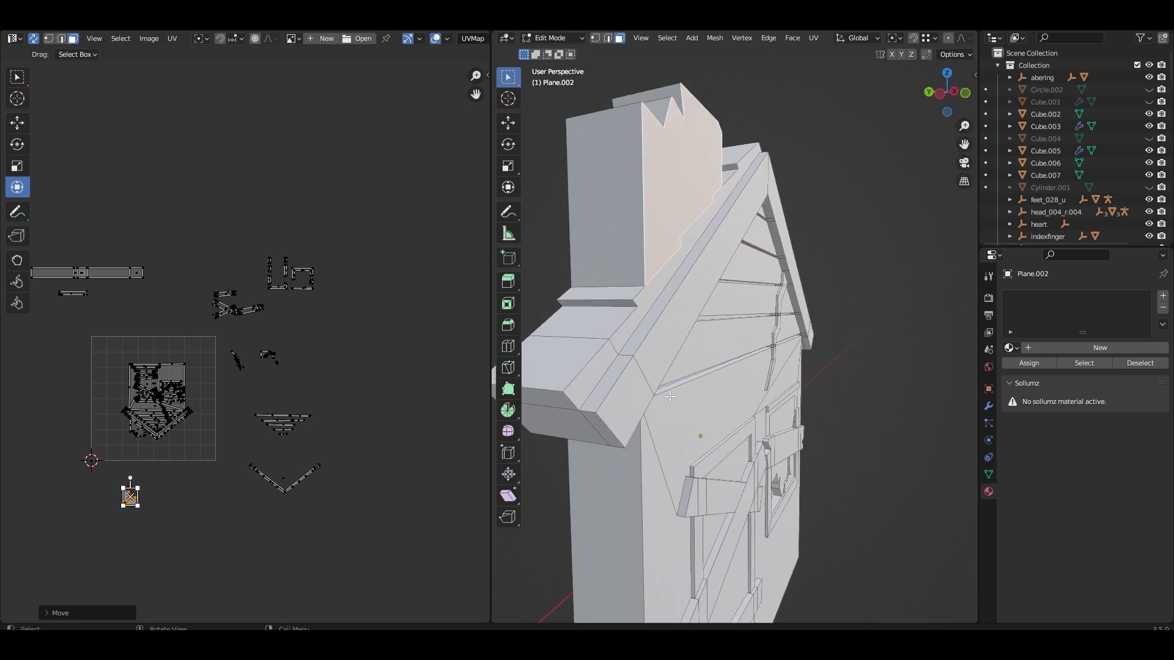
click(710, 403)
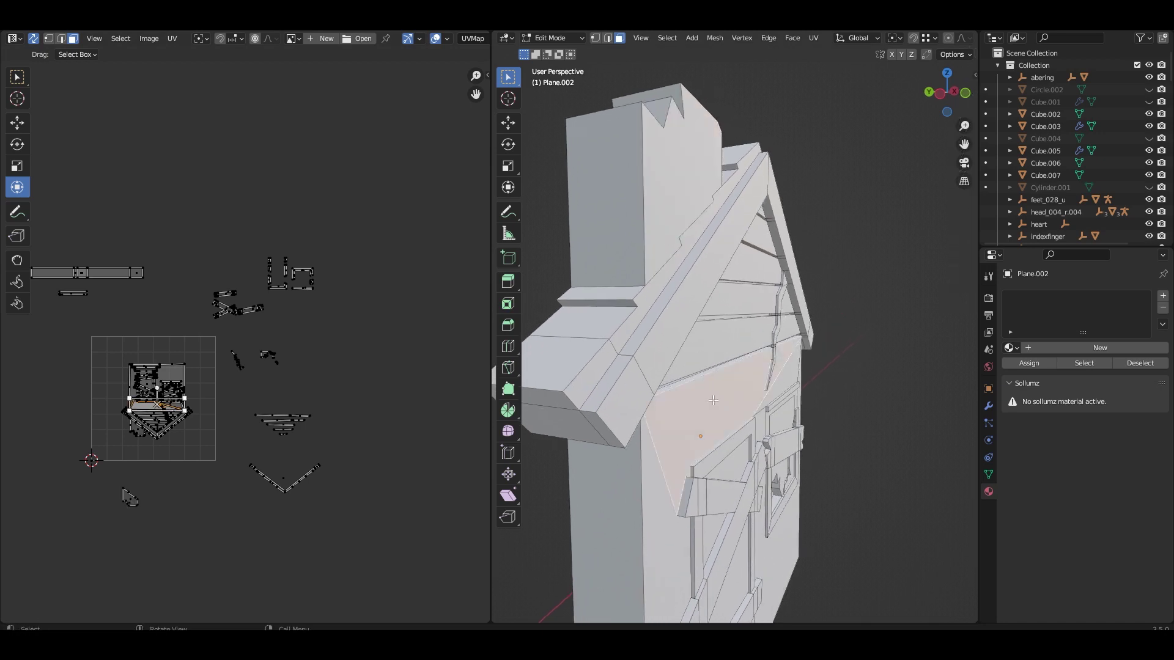
click(731, 347)
middle_drag(785, 249, 766, 289)
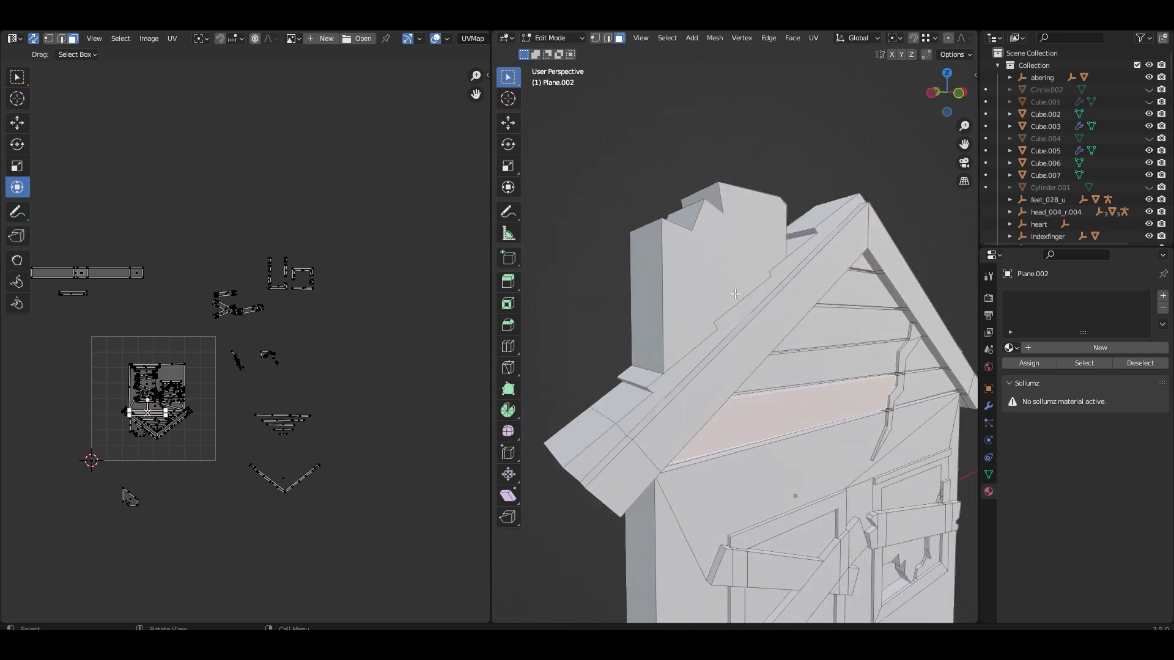
click(735, 315)
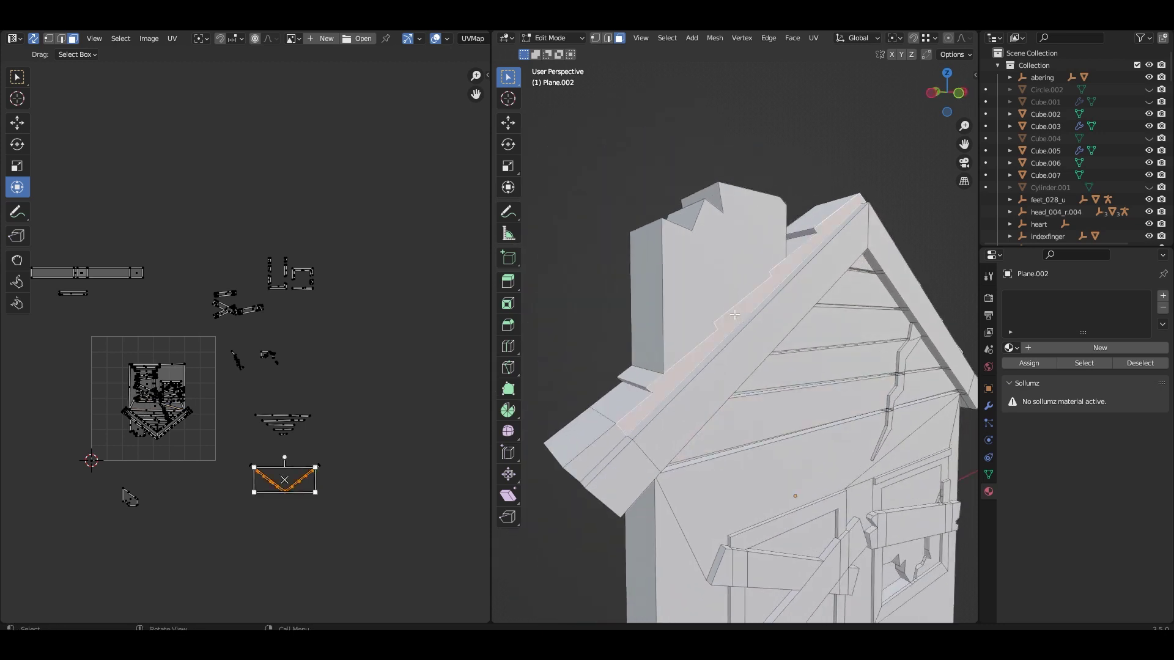
- Select the top faces of the chimney-side roof slope, both below and above the chimney
click(625, 401)
middle_drag(625, 401, 650, 440)
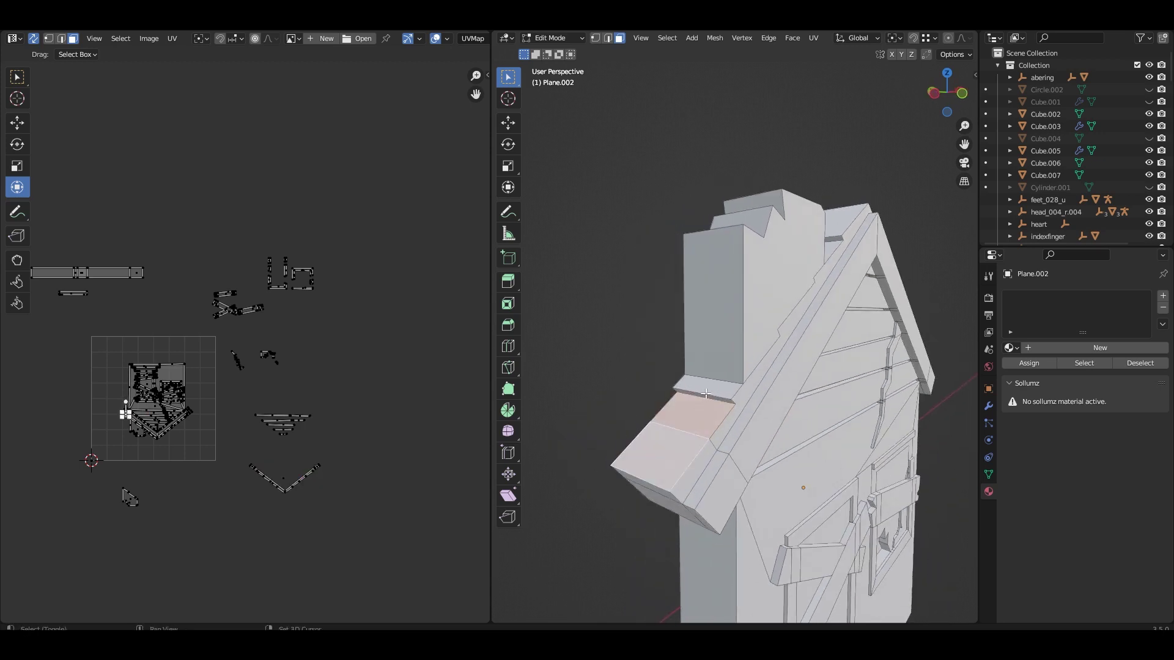
middle_drag(708, 388, 753, 368)
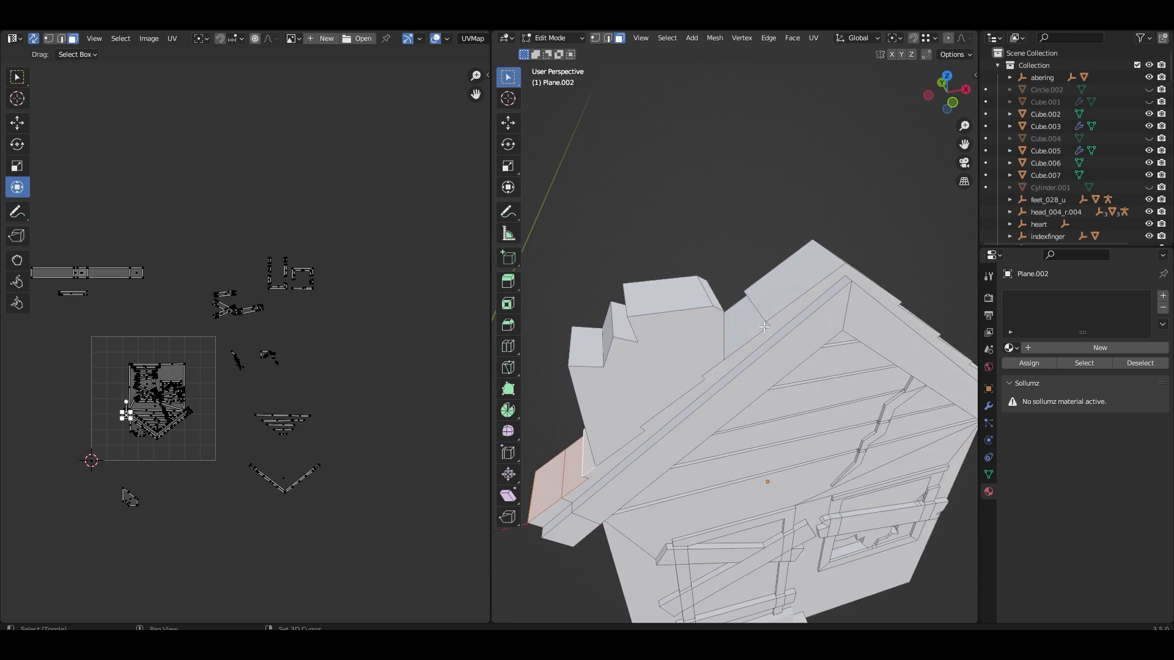
shift+click(783, 291)
middle_drag(784, 291, 789, 262)
scroll(764, 330, up, 3)
- Add the shingle top faces of the opposite roof slope, from the ridge down to the eave, to the selection
middle_drag(762, 334, 631, 417)
scroll(805, 359, down, 2)
scroll(746, 346, down, 5)
click(726, 360)
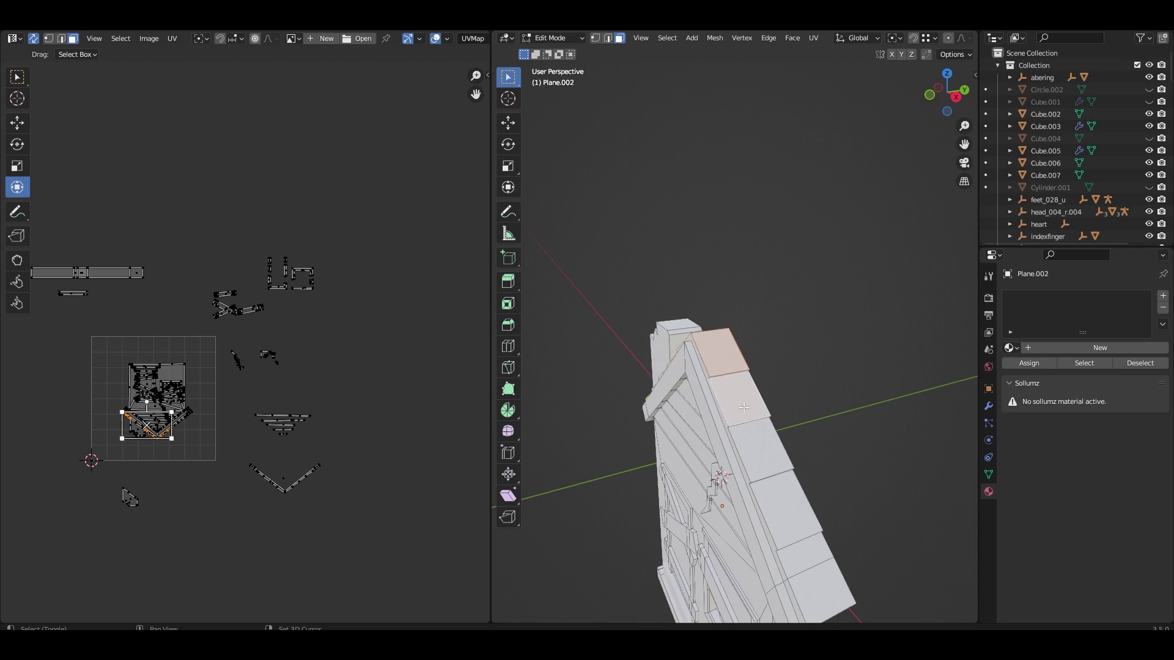
shift+click(756, 450)
shift+click(786, 497)
middle_drag(788, 499, 770, 438)
shift+click(750, 515)
middle_drag(751, 515, 733, 428)
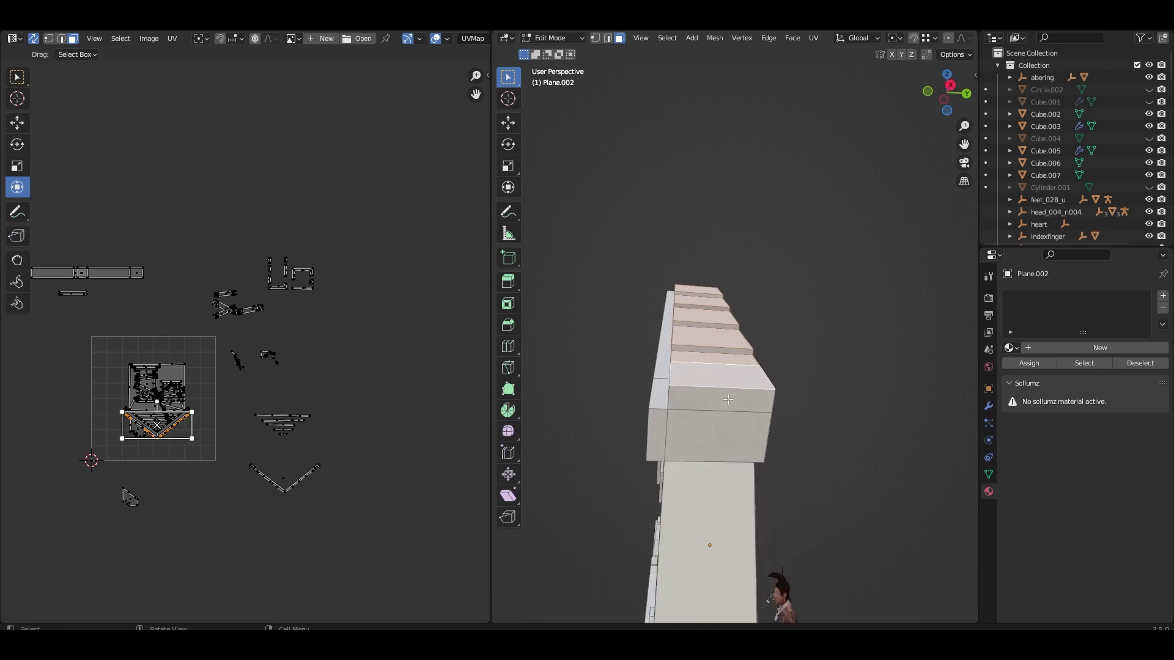
- Add that slope's two eave end faces and the small step faces between its shingles to the selection
middle_drag(728, 399, 699, 445)
shift+click(694, 457)
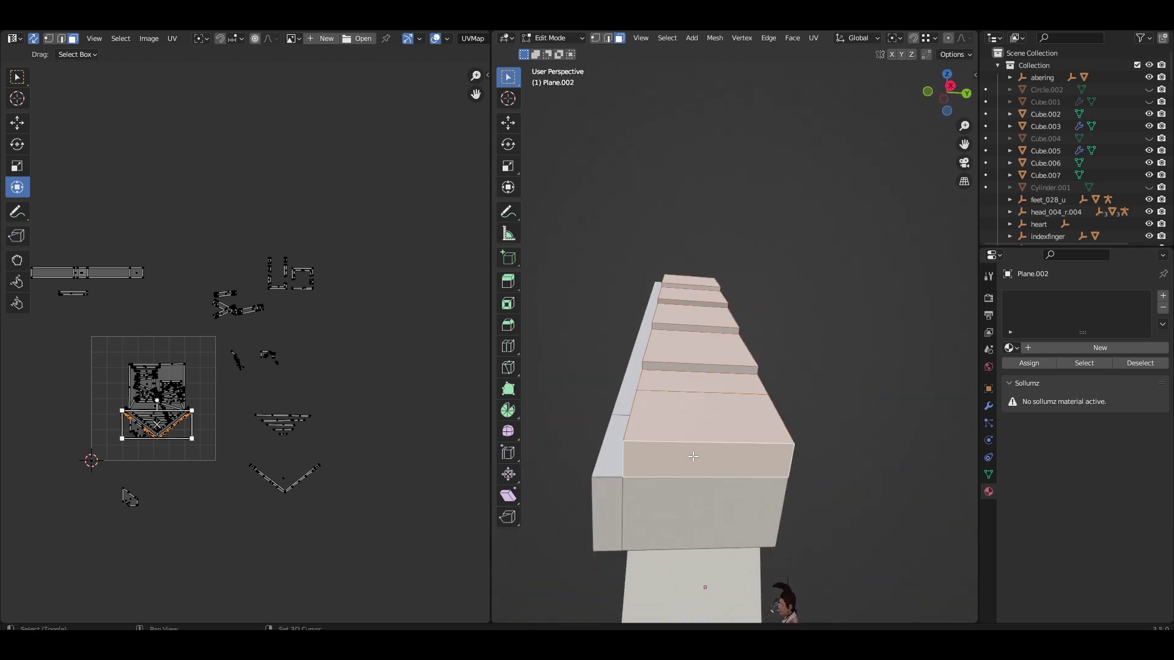
shift+click(686, 499)
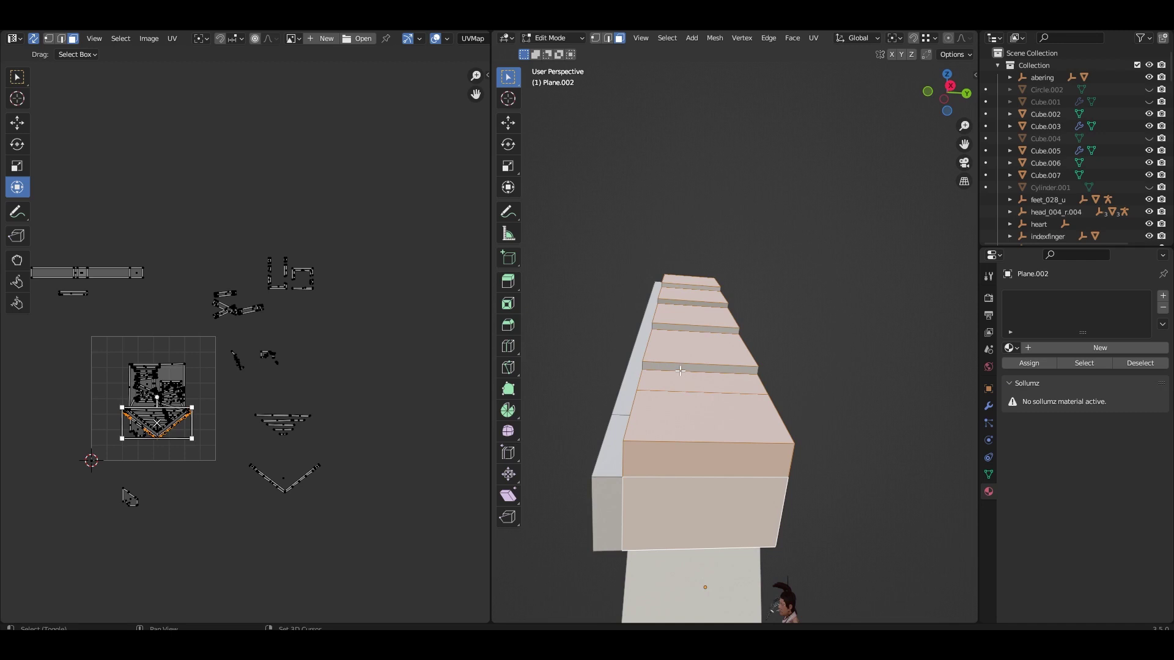
shift+click(681, 370)
shift+click(693, 326)
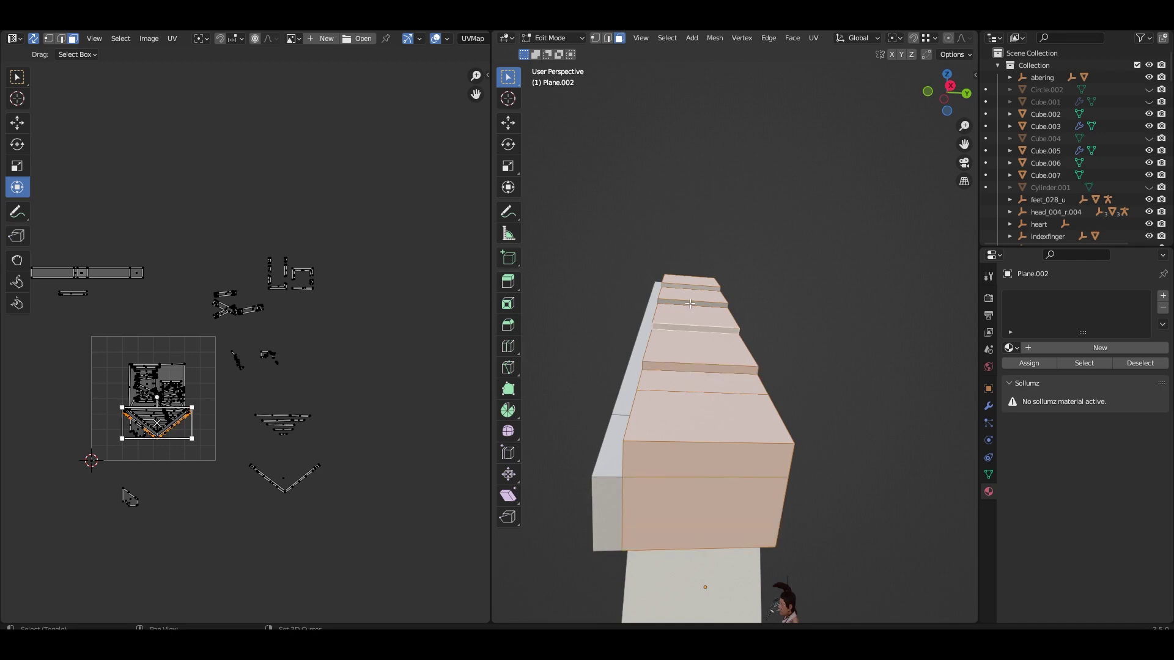
- Add the chimney-side slope's remaining shingle step face and its eave end face to the selection
middle_drag(688, 286, 752, 368)
scroll(759, 386, up, 3)
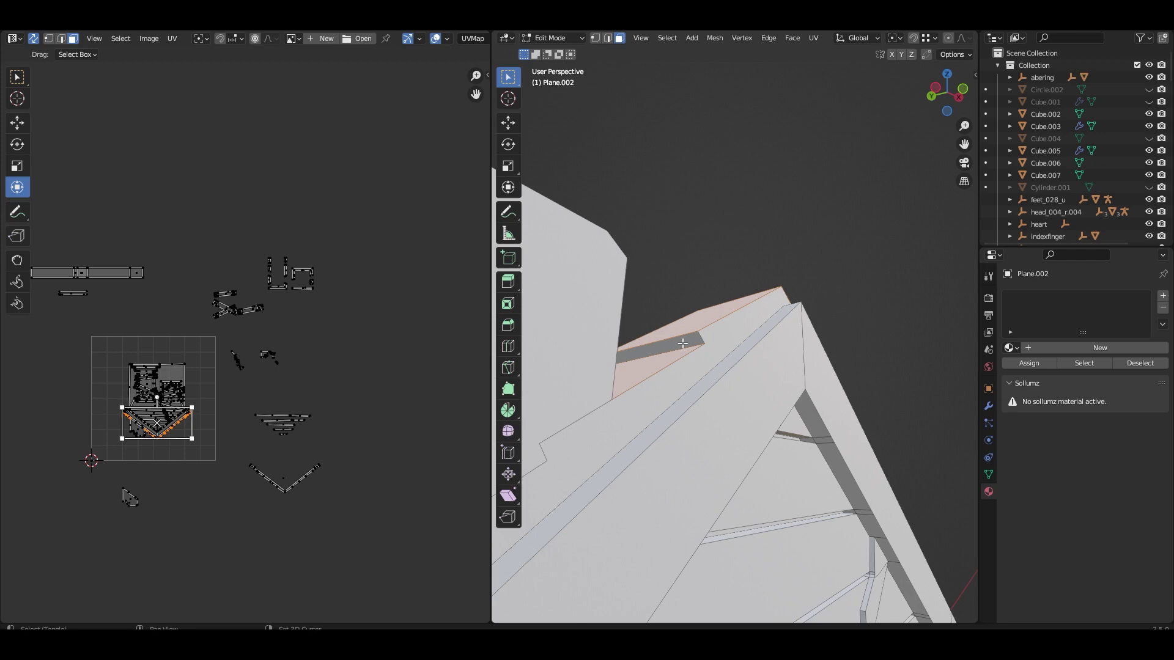
middle_drag(651, 401, 721, 417)
scroll(715, 428, down, 2)
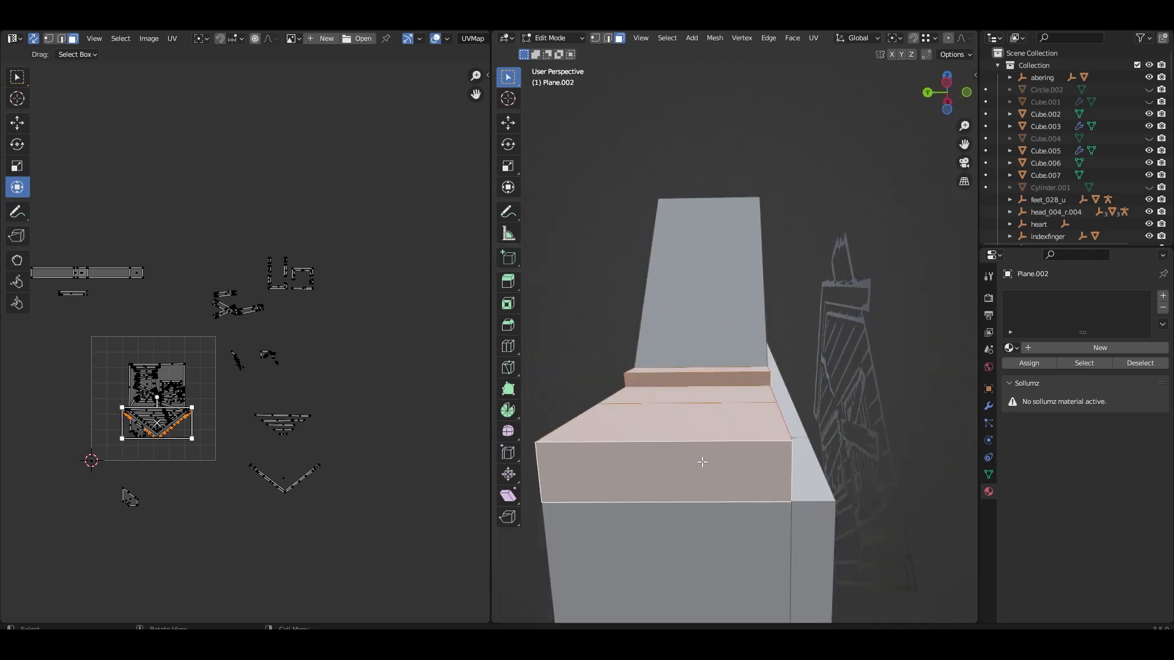
scroll(694, 468, down, 6)
middle_drag(694, 467, 506, 451)
middle_drag(758, 516, 600, 425)
scroll(703, 374, up, 5)
middle_drag(710, 375, 795, 376)
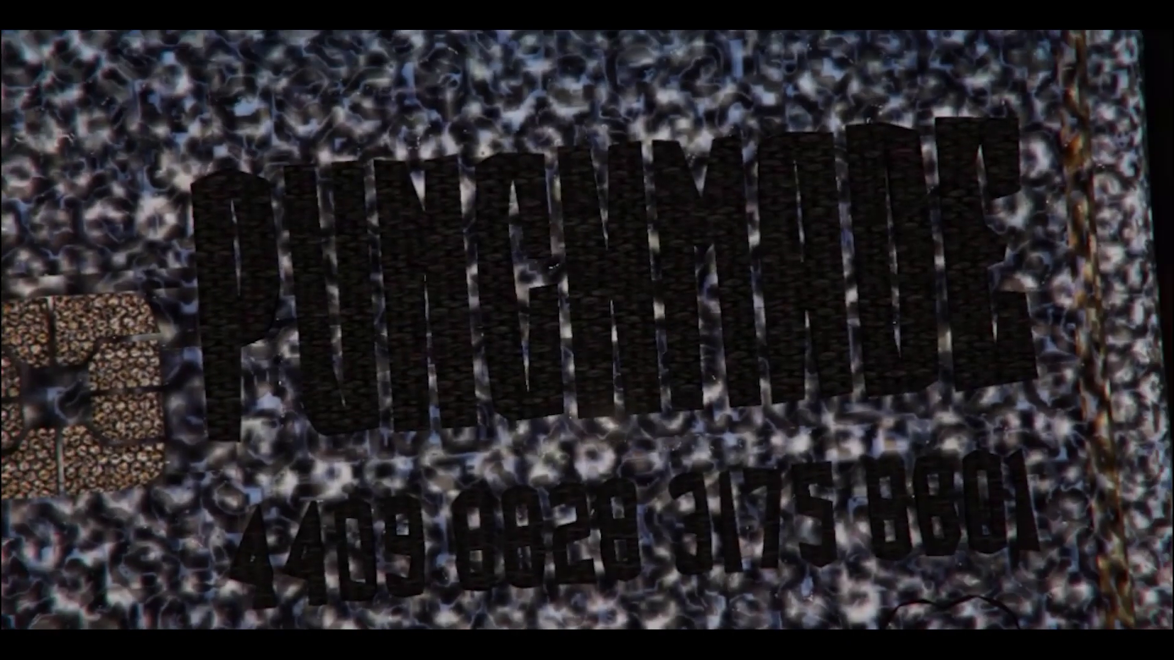